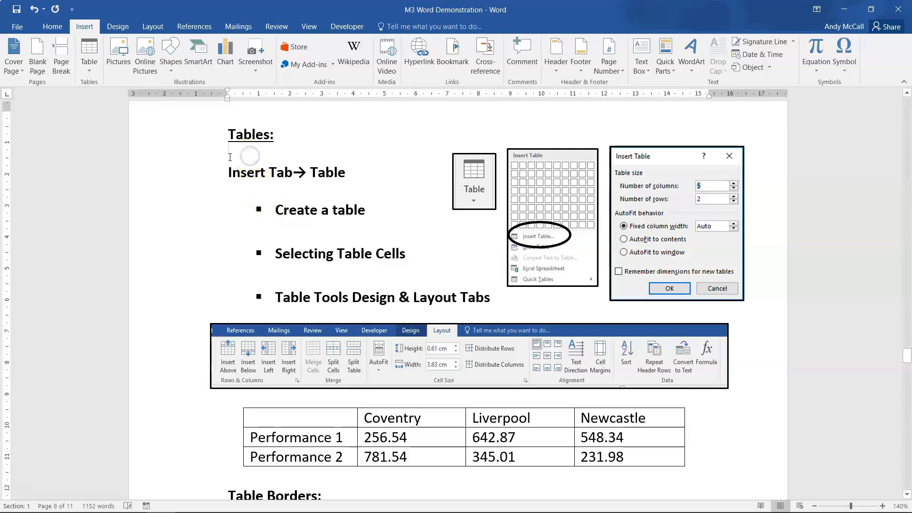
# Insert a table with four columns and six rows below the Tables heading, and undo the insertion.
pyautogui.click(88, 62)
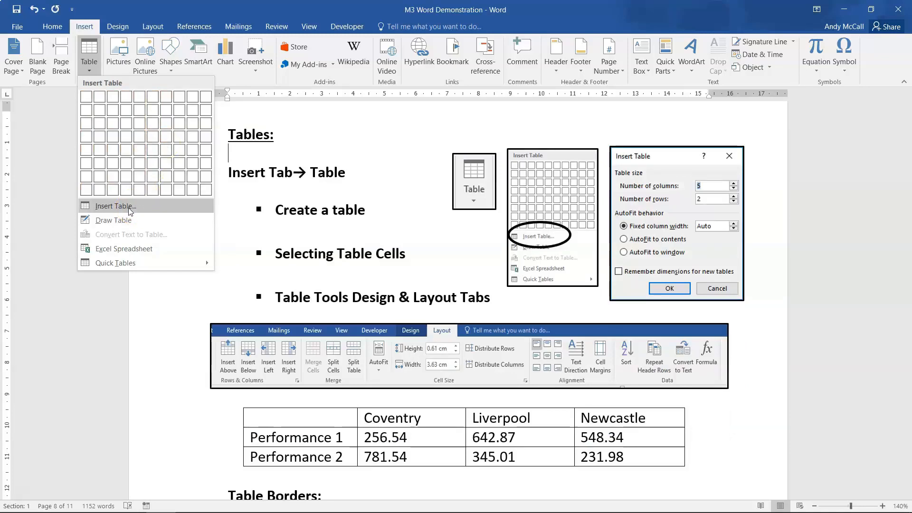
pyautogui.click(129, 209)
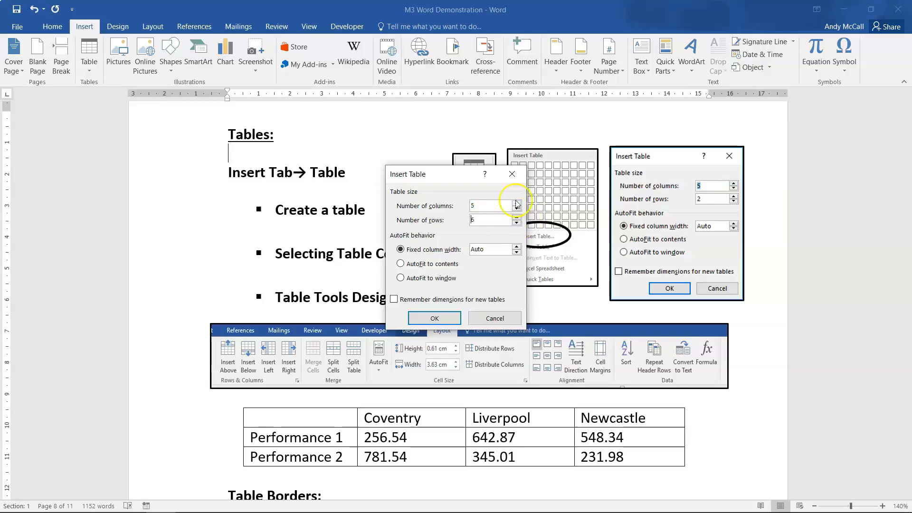
pyautogui.click(419, 316)
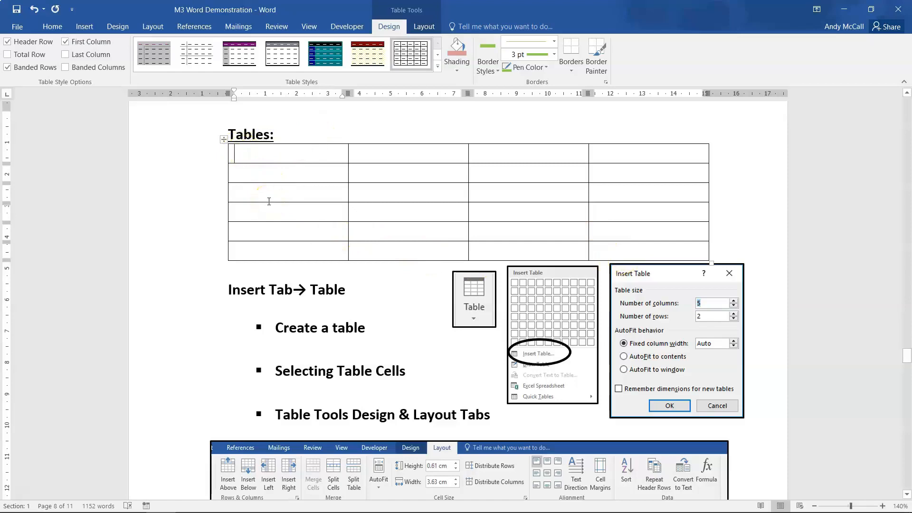
pyautogui.hotkey('ctrl', 'z')
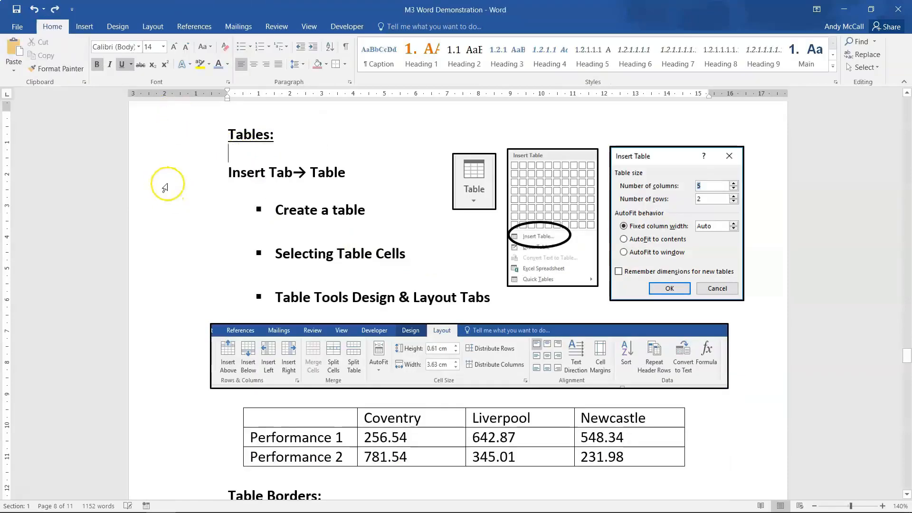
# Place the cursor in the top-left cell of the performance table and look through the table deletion options.
pyautogui.scroll(-2, 309, 418)
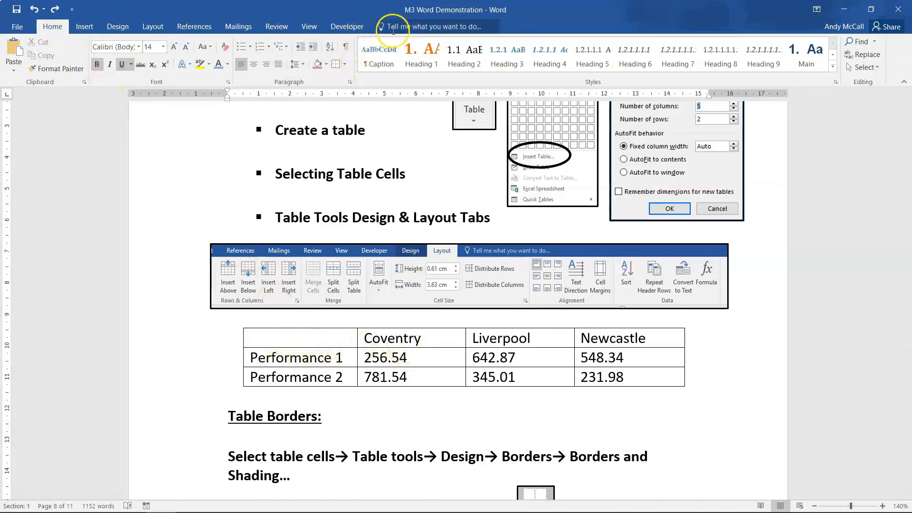
pyautogui.click(309, 342)
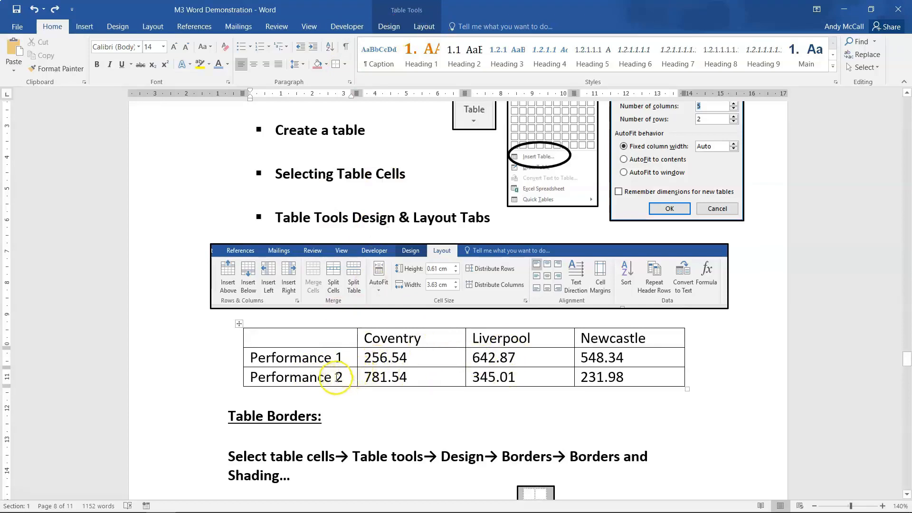
pyautogui.click(421, 28)
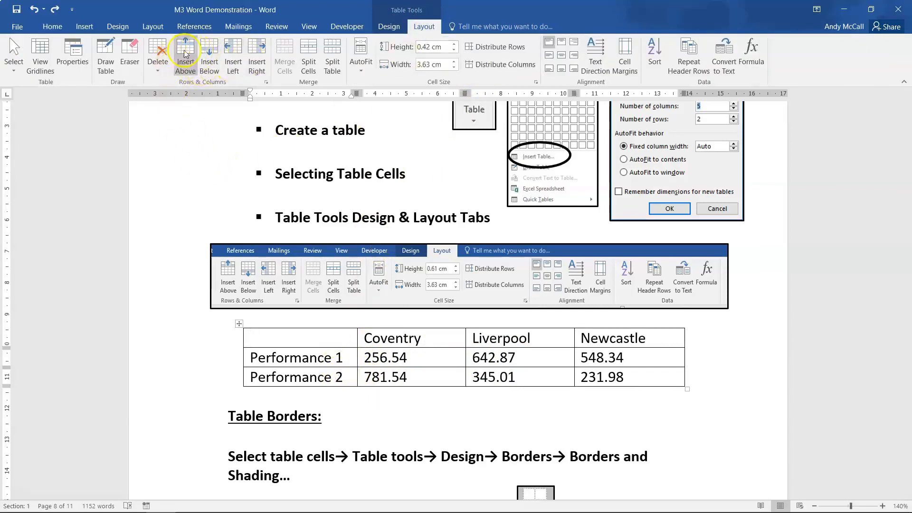
pyautogui.click(164, 49)
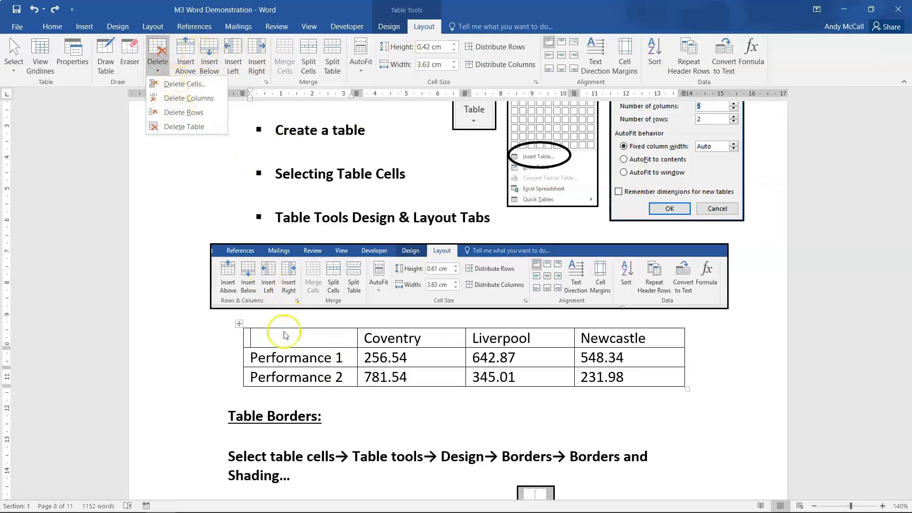
pyautogui.click(278, 349)
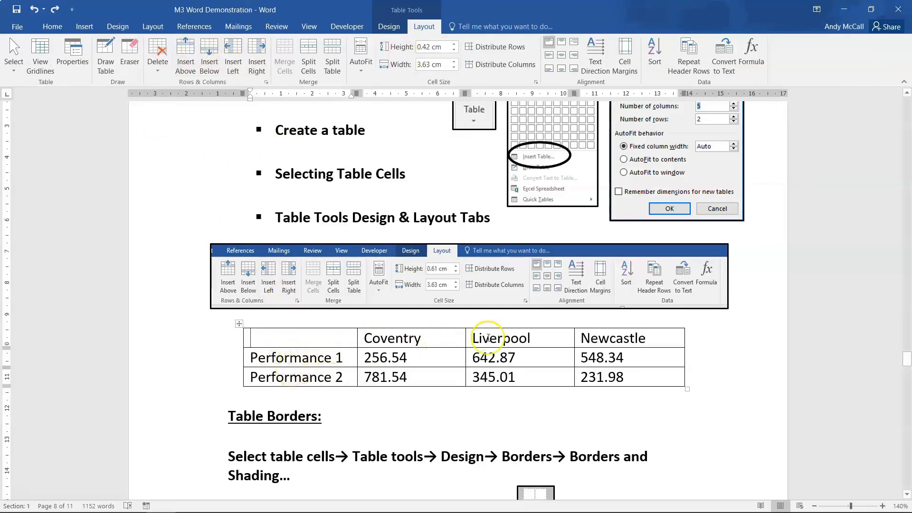
# Insert an empty column to the right of the Coventry column in the performance table.
pyautogui.click(454, 342)
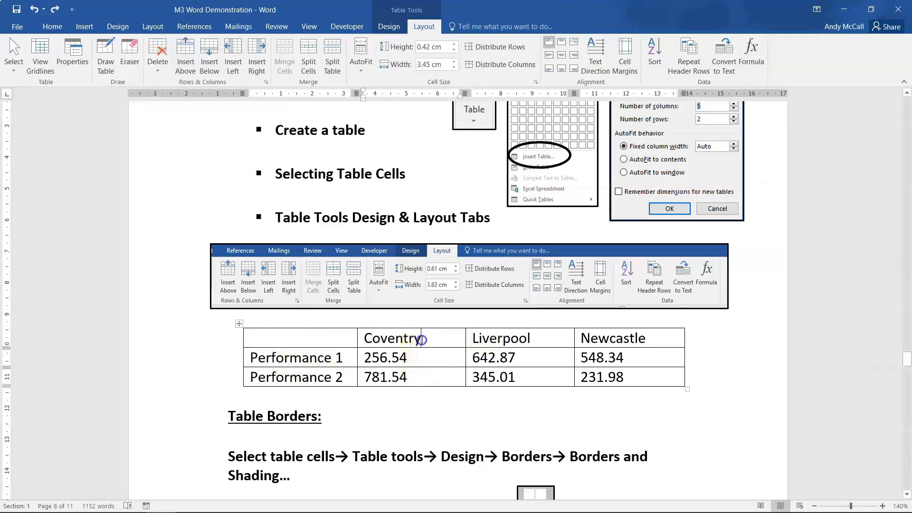
pyautogui.moveTo(382, 338); pyautogui.dragTo(396, 379)
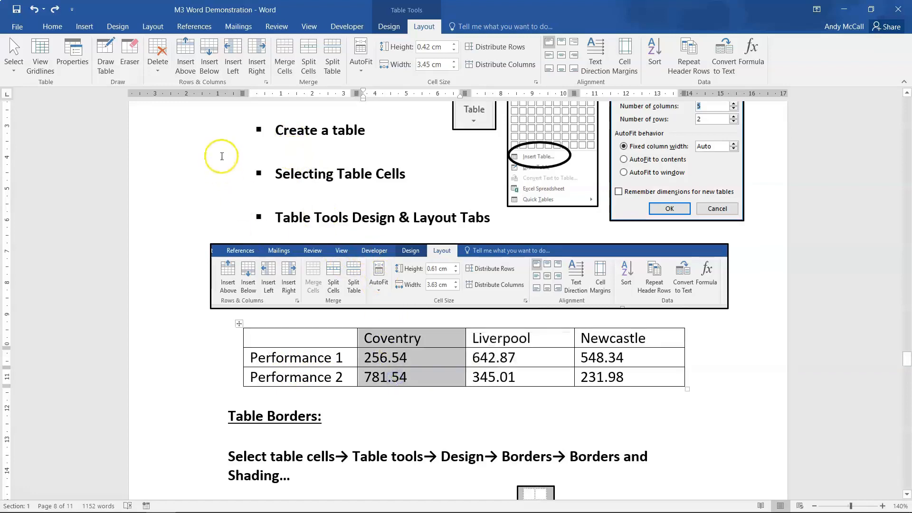
pyautogui.click(256, 64)
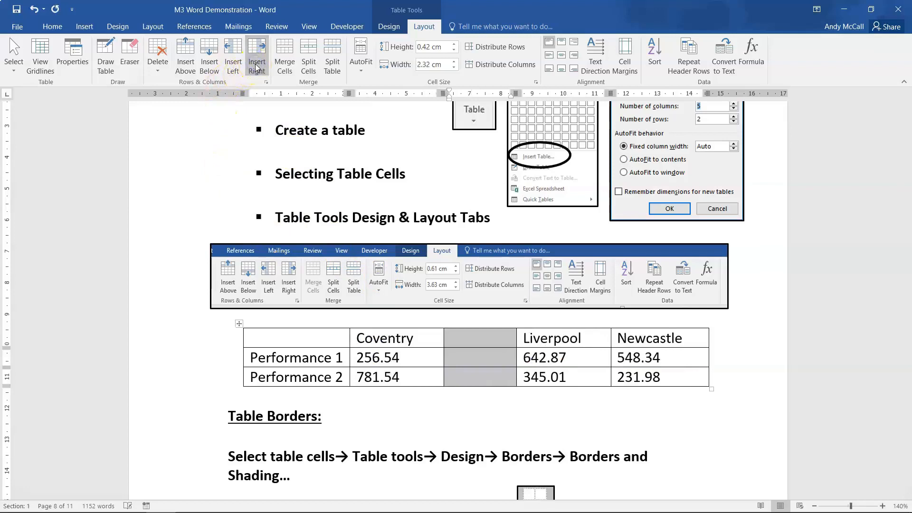
# Insert two empty rows below the Performance 1 row.
pyautogui.click(380, 375)
pyautogui.moveTo(259, 354); pyautogui.dragTo(639, 357)
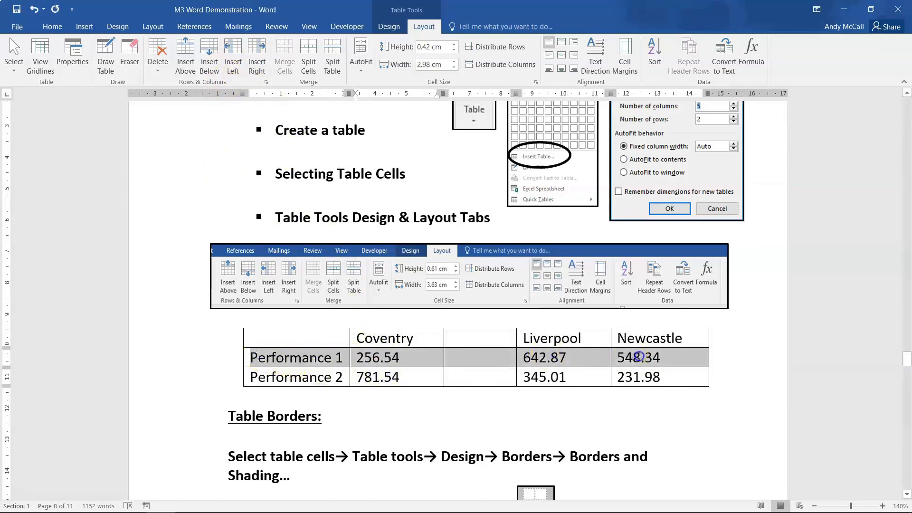
pyautogui.click(203, 73)
pyautogui.click(302, 397)
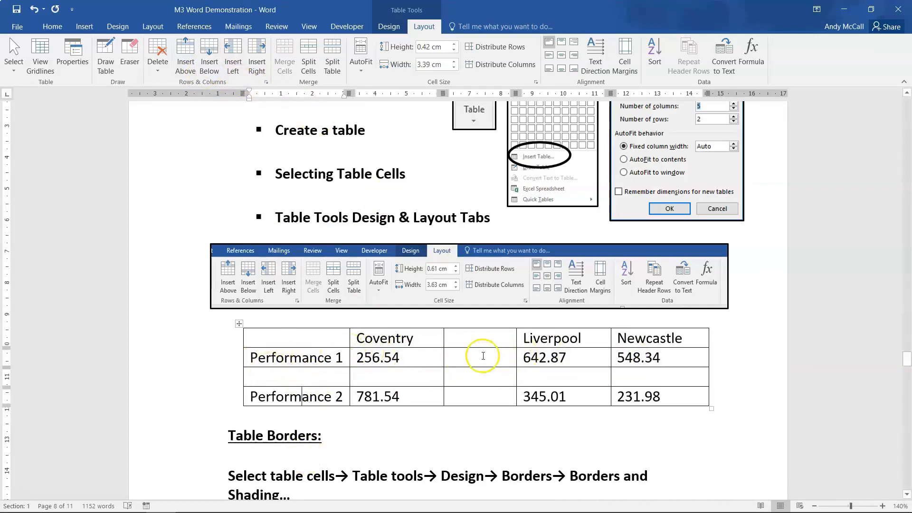
pyautogui.click(465, 356)
pyautogui.click(211, 64)
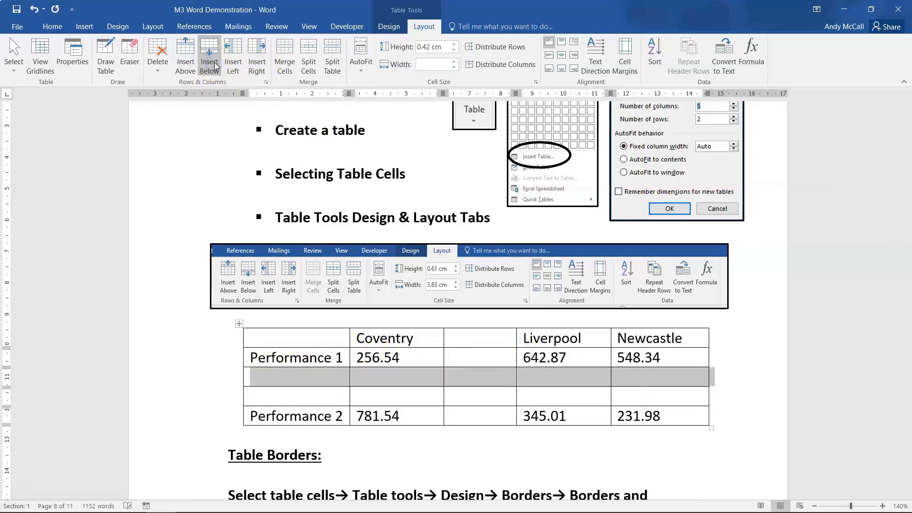
# Undo the two row insertions and the column insertion, and deselect the table.
pyautogui.click(33, 9)
pyautogui.click(32, 8)
pyautogui.click(32, 9)
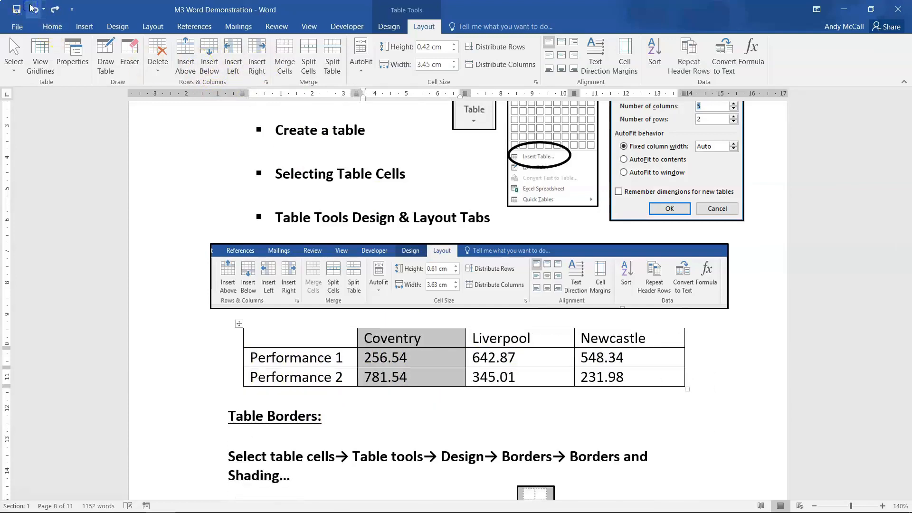
pyautogui.click(309, 411)
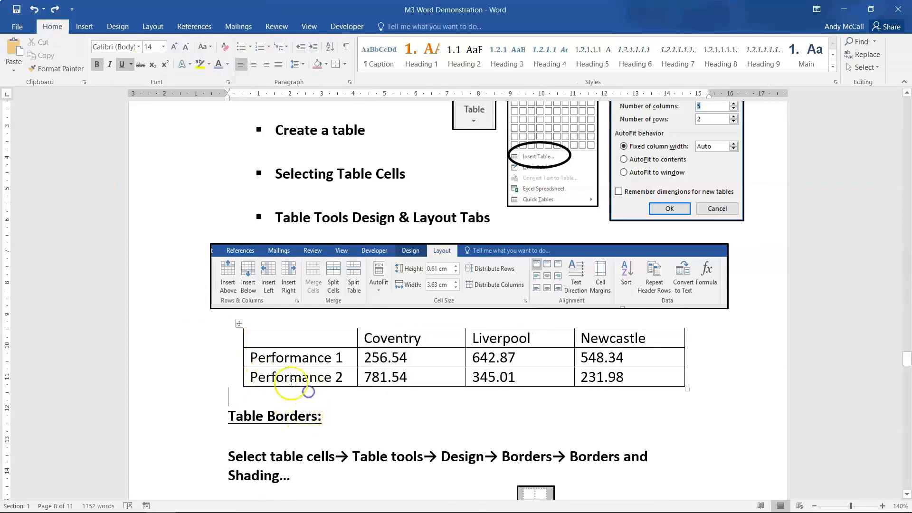
# Delete the Performance 2 row from the table and undo the deletion.
pyautogui.moveTo(250, 378); pyautogui.dragTo(611, 373)
pyautogui.click(157, 71)
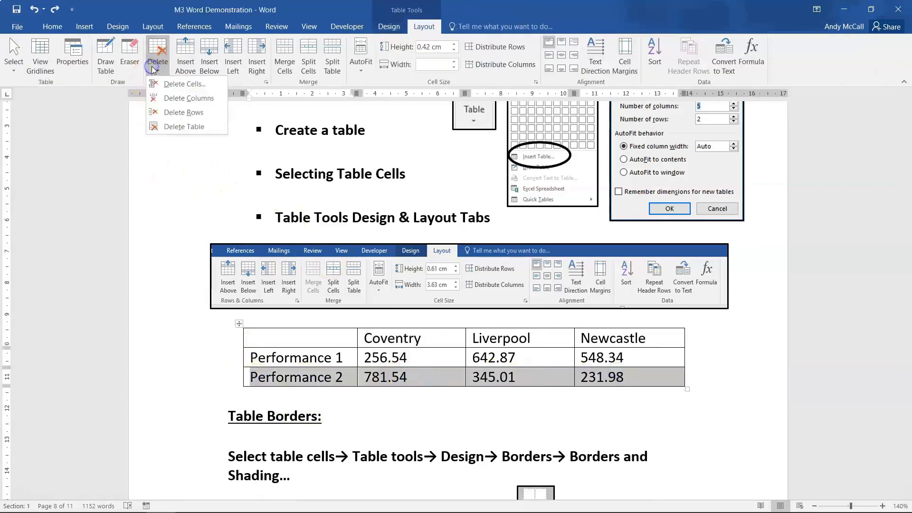
pyautogui.click(172, 112)
pyautogui.click(241, 310)
pyautogui.hotkey('ctrl', 'z')
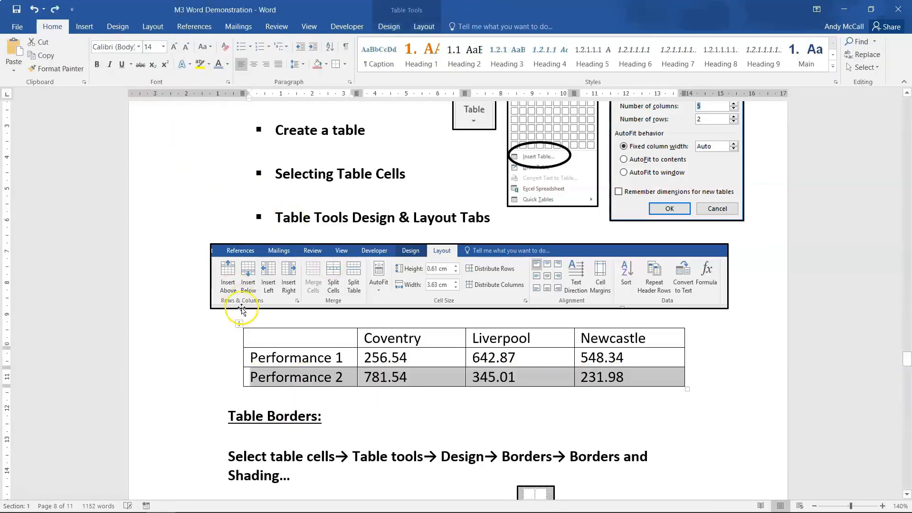
# Select the whole performance table, delete it and undo the deletion.
pyautogui.click(275, 357)
pyautogui.click(239, 323)
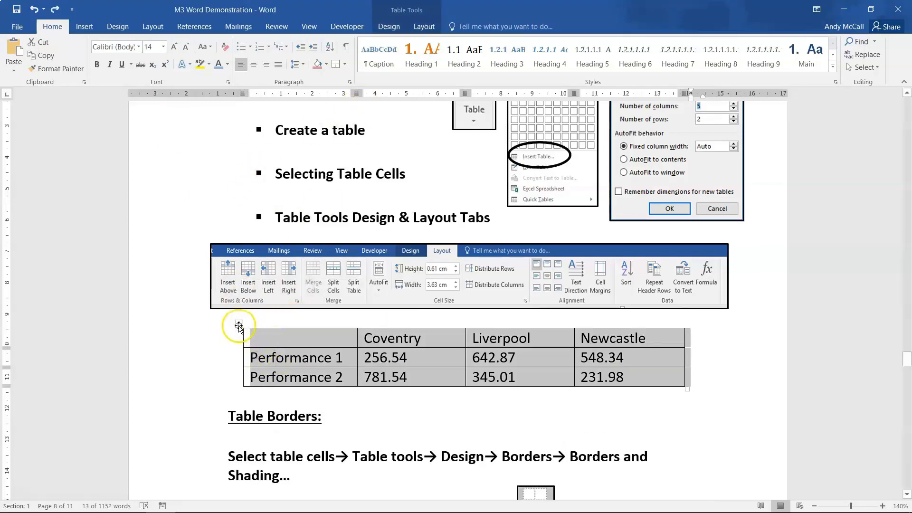
pyautogui.click(423, 26)
pyautogui.click(155, 71)
pyautogui.click(160, 126)
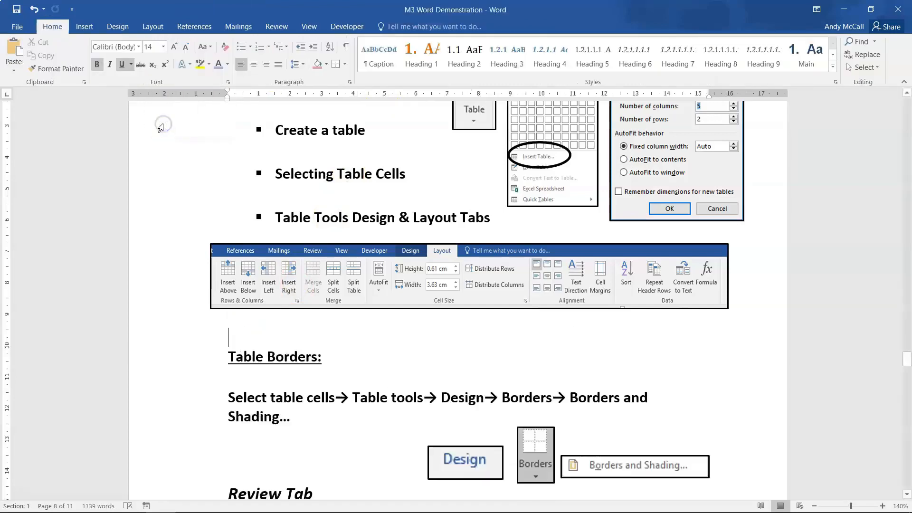
pyautogui.hotkey('ctrl', 'z')
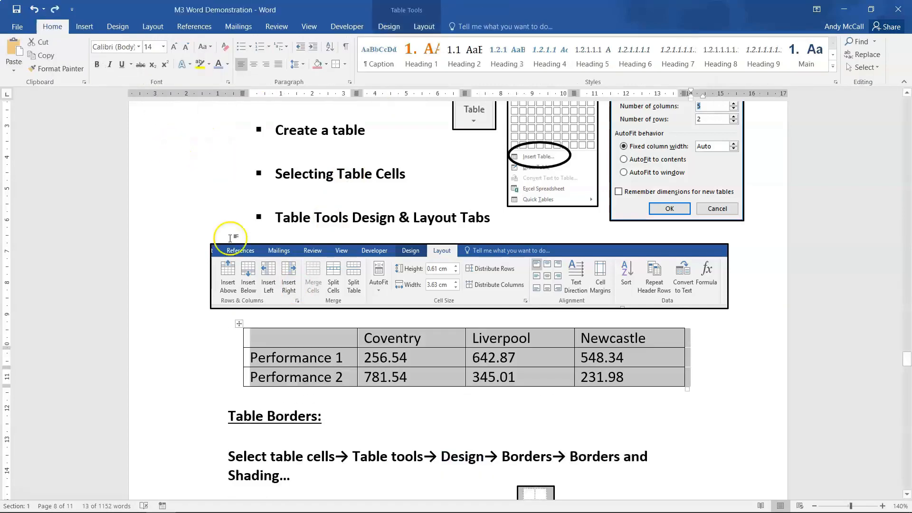
# Select the cells across the table's header row and those down its first column in turn, and clear the selection.
pyautogui.click(257, 356)
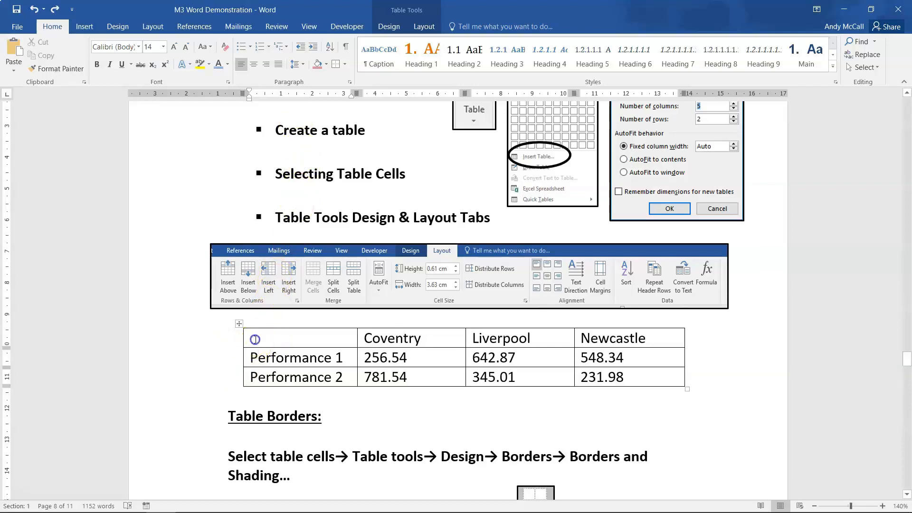
pyautogui.moveTo(255, 339); pyautogui.dragTo(601, 341)
pyautogui.click(291, 336)
pyautogui.moveTo(293, 341); pyautogui.dragTo(295, 374)
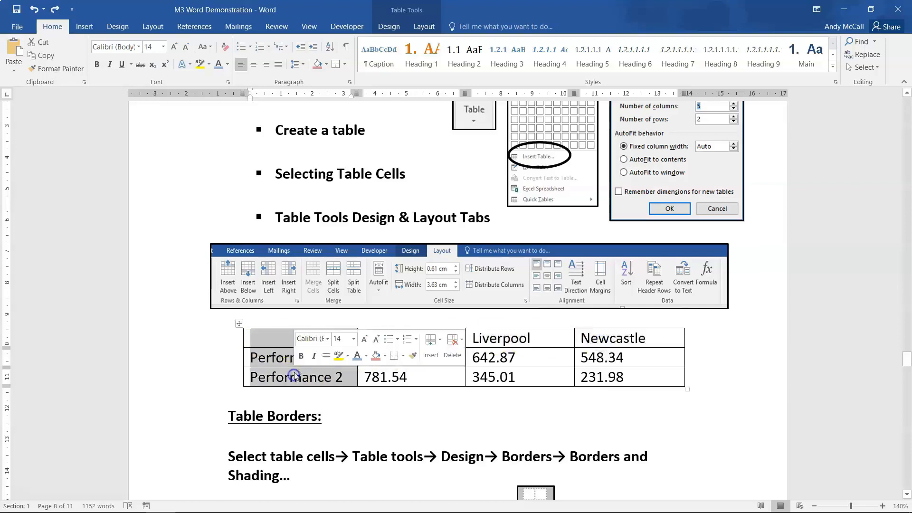
pyautogui.click(197, 357)
pyautogui.click(235, 397)
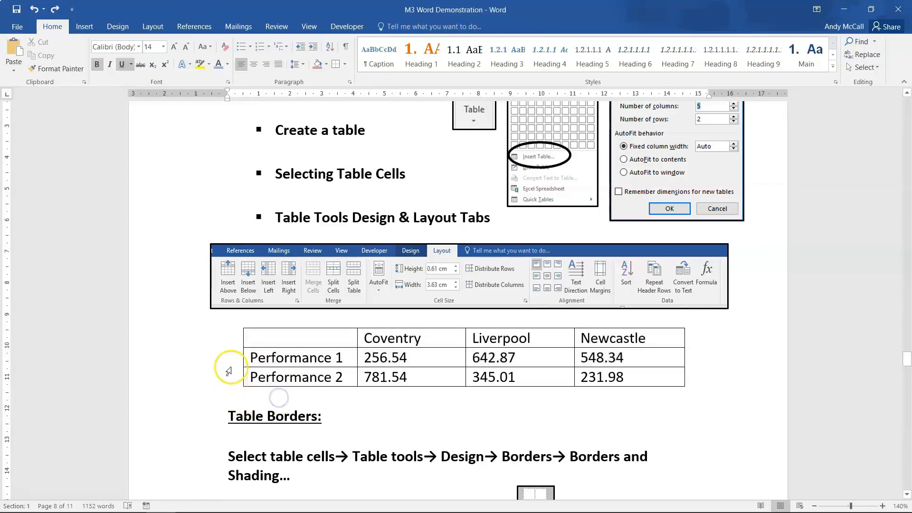
# Select the entire header row and the entire Coventry column in turn, clearing each selection.
pyautogui.click(238, 340)
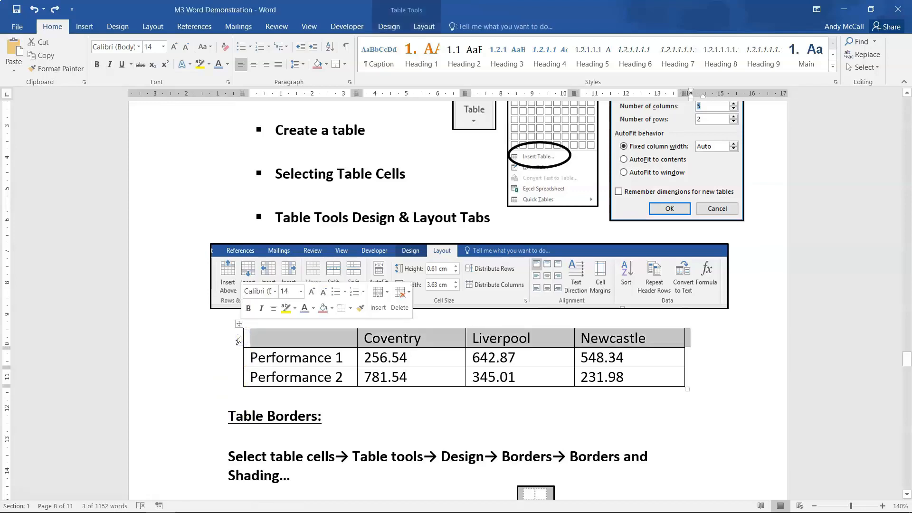
pyautogui.click(296, 401)
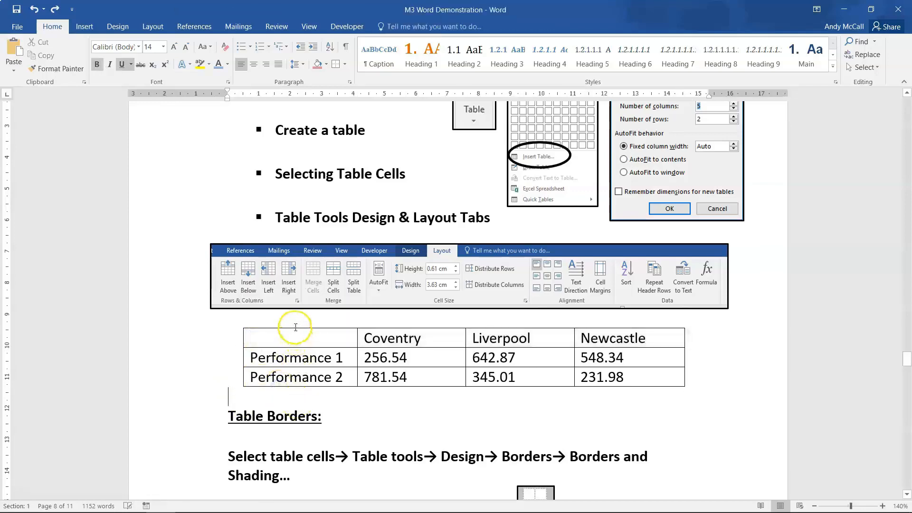
pyautogui.click(404, 326)
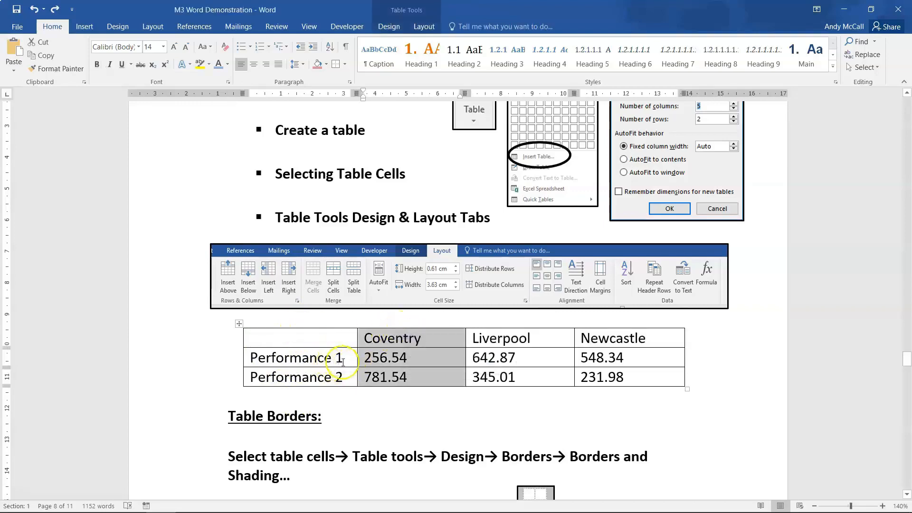
pyautogui.click(414, 377)
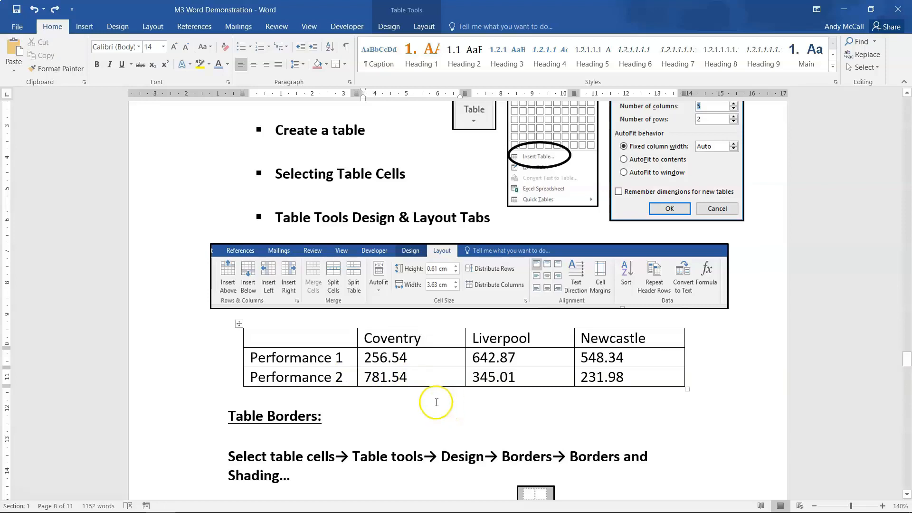
# Set the width of the Coventry column to 4.4 cm.
pyautogui.moveTo(416, 337); pyautogui.dragTo(412, 376)
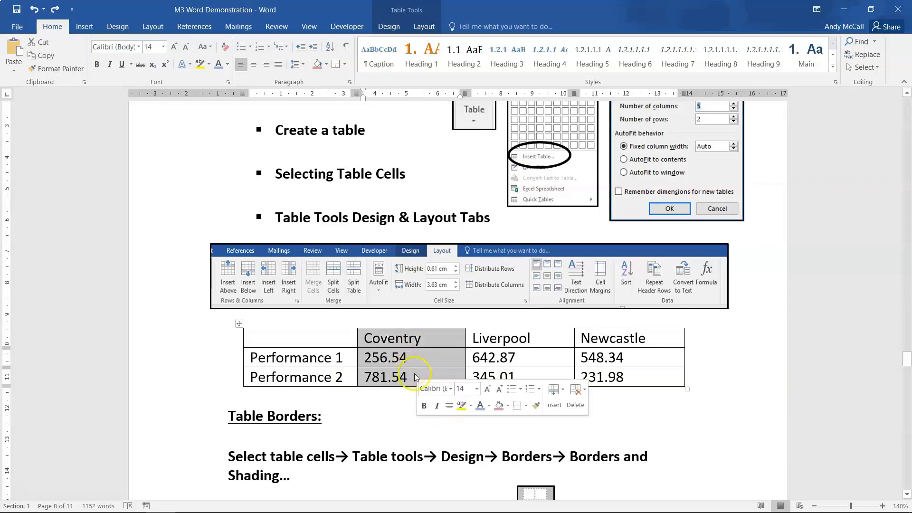
pyautogui.moveTo(389, 340); pyautogui.dragTo(390, 376)
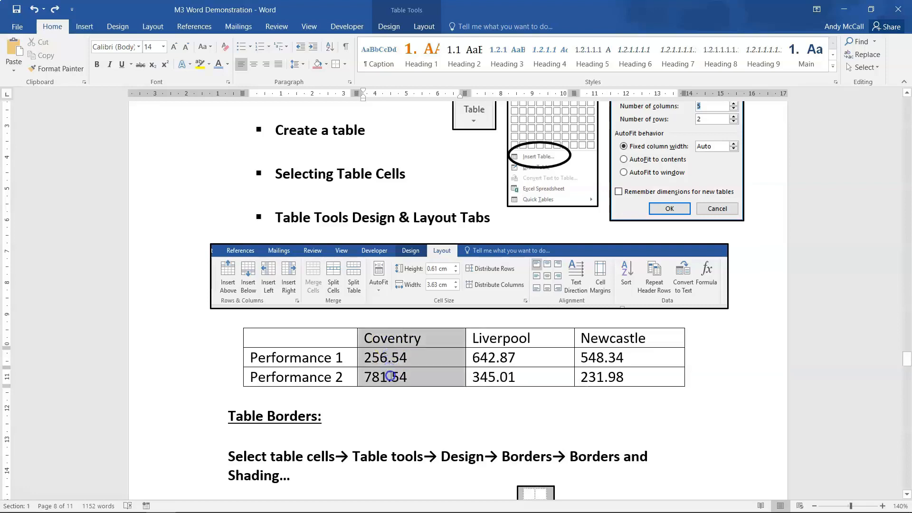
pyautogui.click(416, 27)
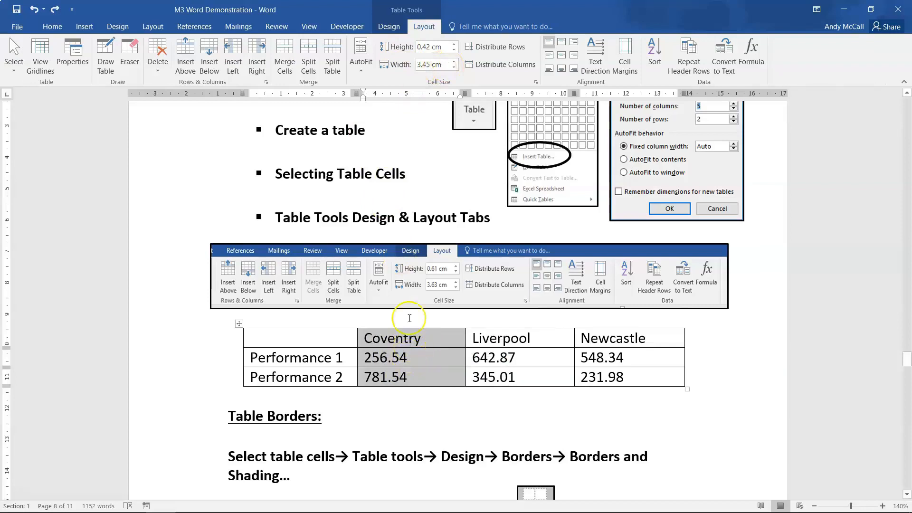
pyautogui.click(453, 61)
pyautogui.click(453, 62)
pyautogui.click(453, 62)
pyautogui.click(454, 62)
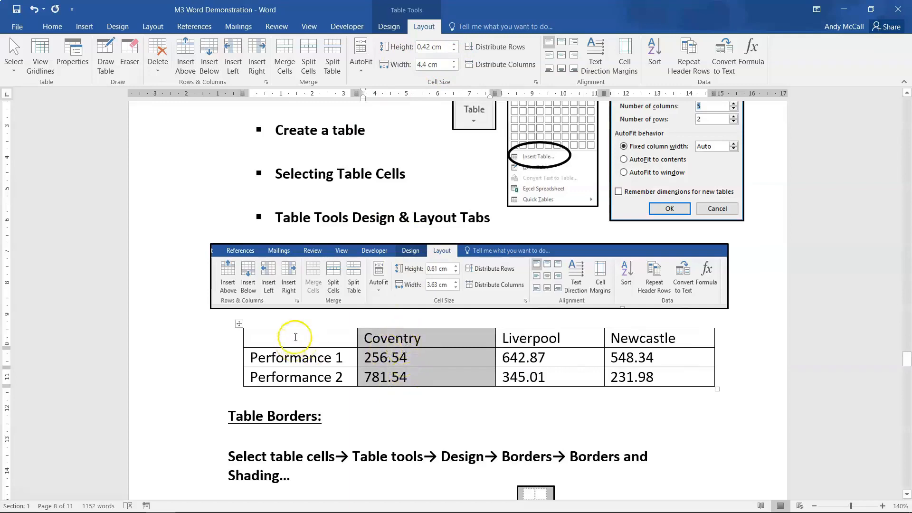
# Set the height of the Performance 1 row to 1.8 cm.
pyautogui.click(238, 364)
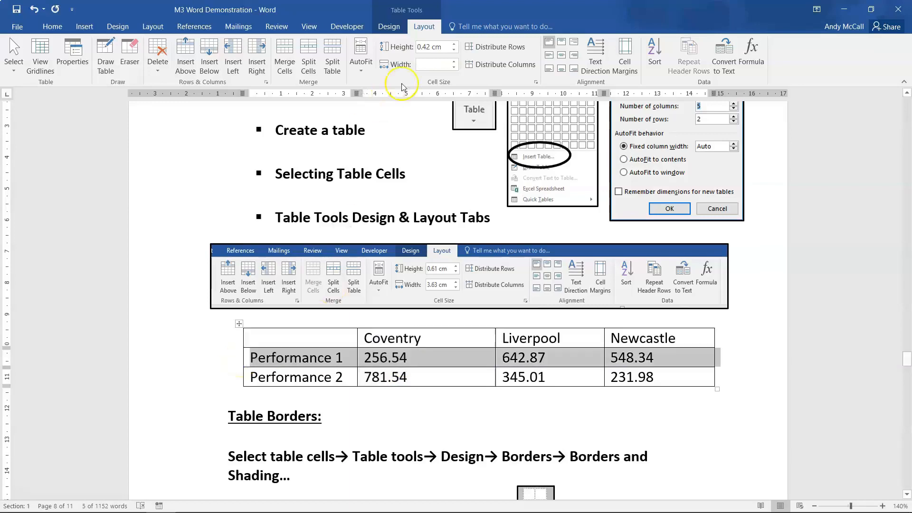
pyautogui.click(454, 45)
pyautogui.click(454, 44)
pyautogui.click(455, 45)
pyautogui.click(454, 45)
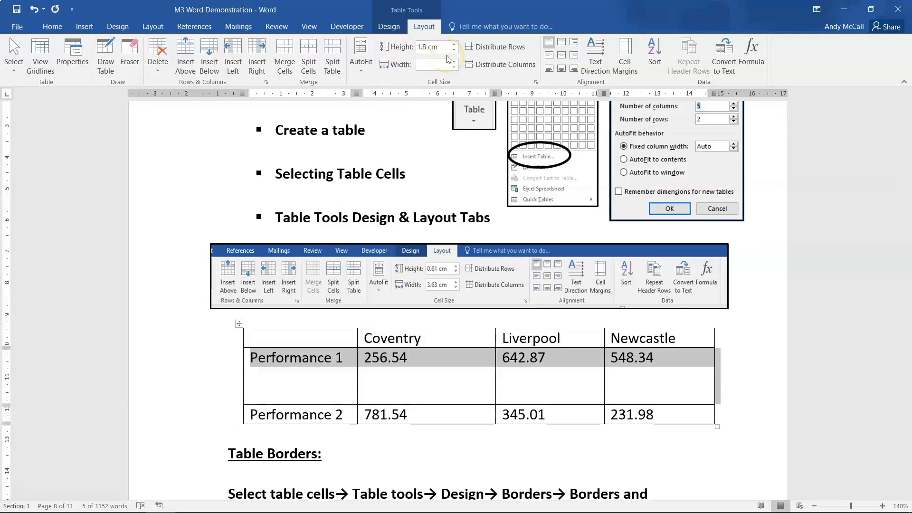
# Reduce the height of the Performance 1 row to about 0.8 cm.
pyautogui.press('Down')
pyautogui.press('Down')
pyautogui.press('Down')
pyautogui.press('Down')
pyautogui.press('Down')
pyautogui.press('Down')
pyautogui.press('Down')
pyautogui.press('Down')
pyautogui.press('Down')
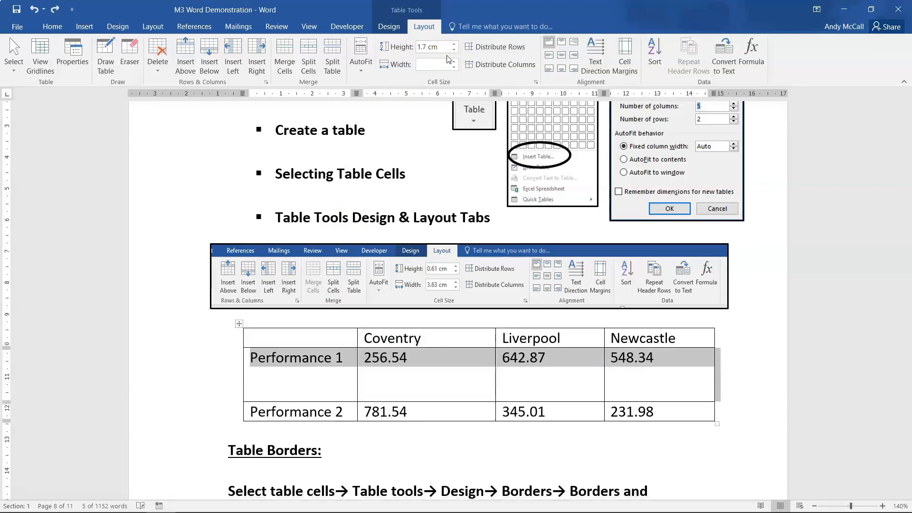
pyautogui.press('Down')
pyautogui.press('Down')
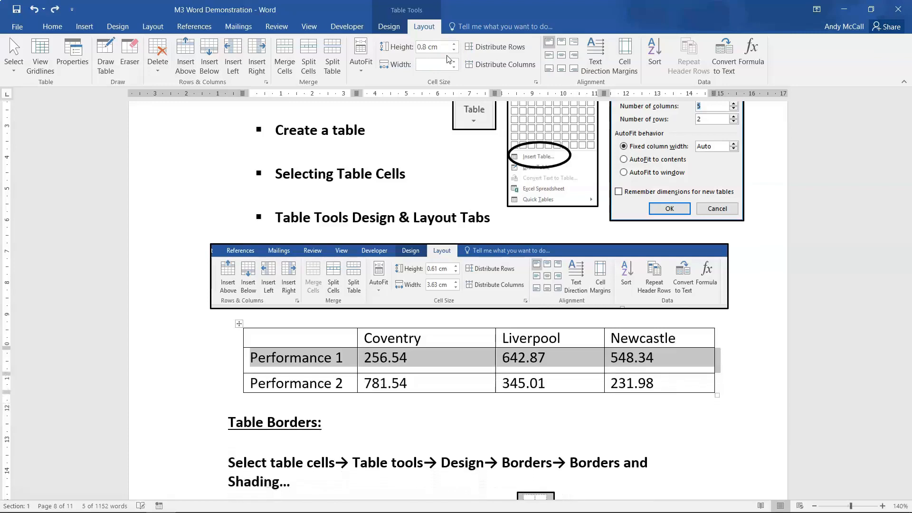
# Shade all cells of the table's header row with a blue theme colour and clear the selection.
pyautogui.click(388, 26)
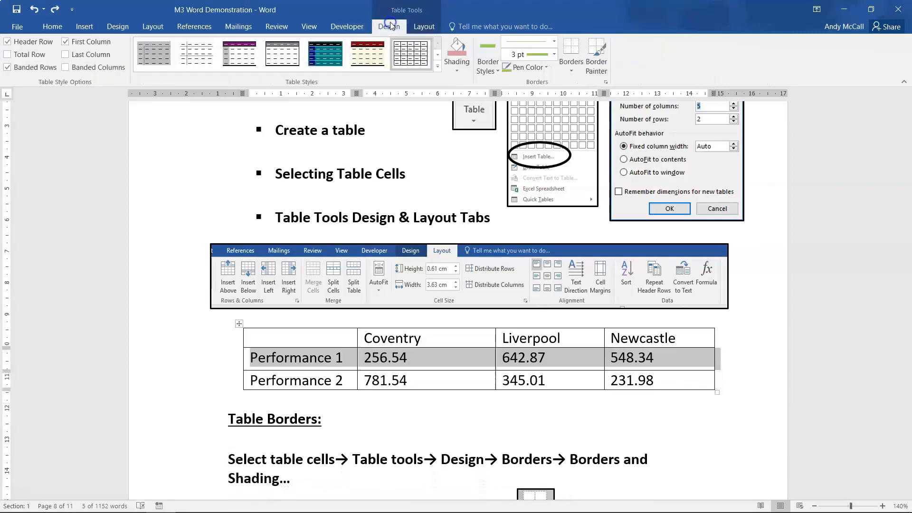
pyautogui.click(244, 355)
pyautogui.click(252, 335)
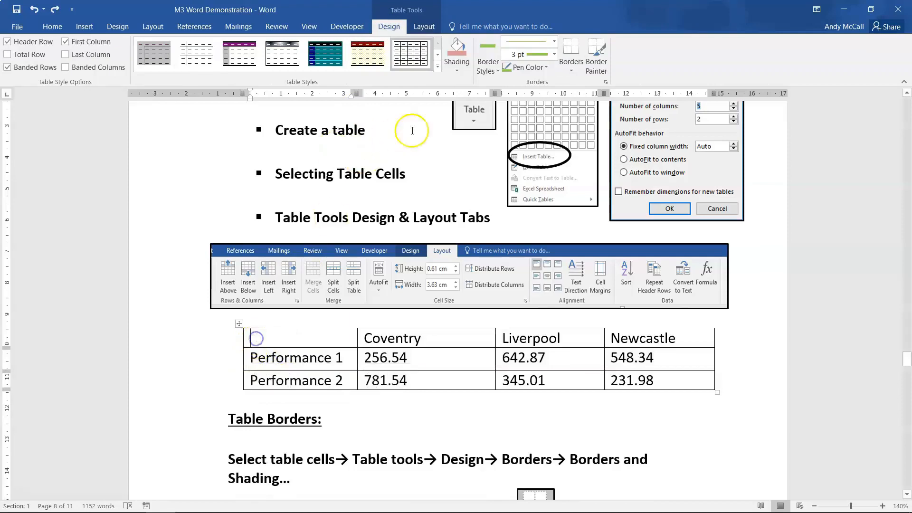
pyautogui.moveTo(268, 338); pyautogui.dragTo(636, 337)
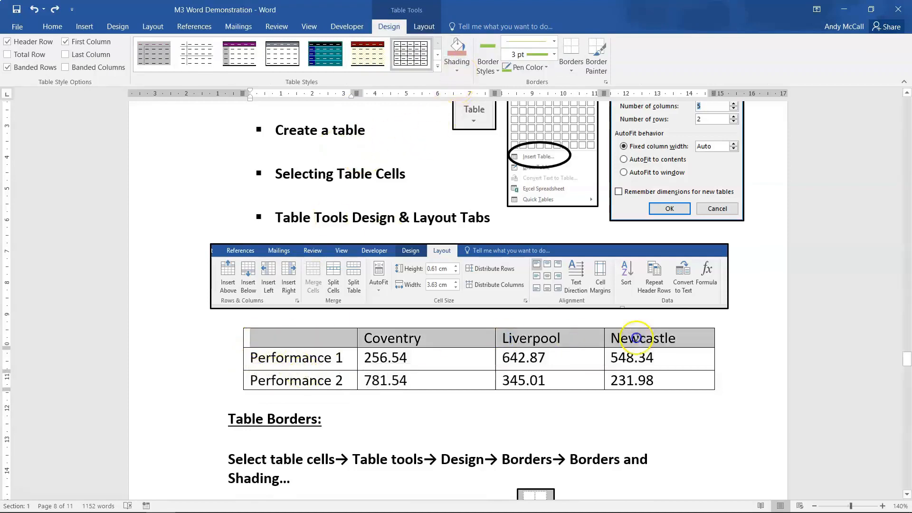
pyautogui.click(460, 70)
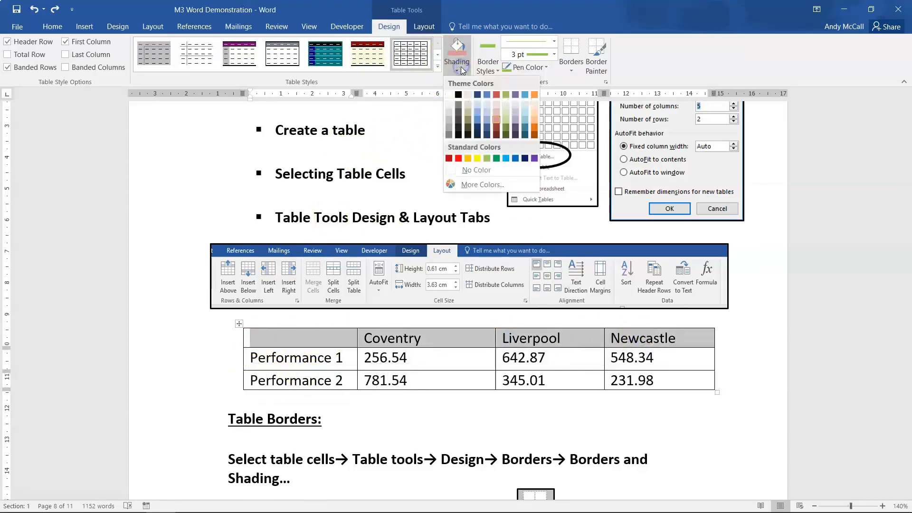
pyautogui.click(487, 94)
pyautogui.click(337, 378)
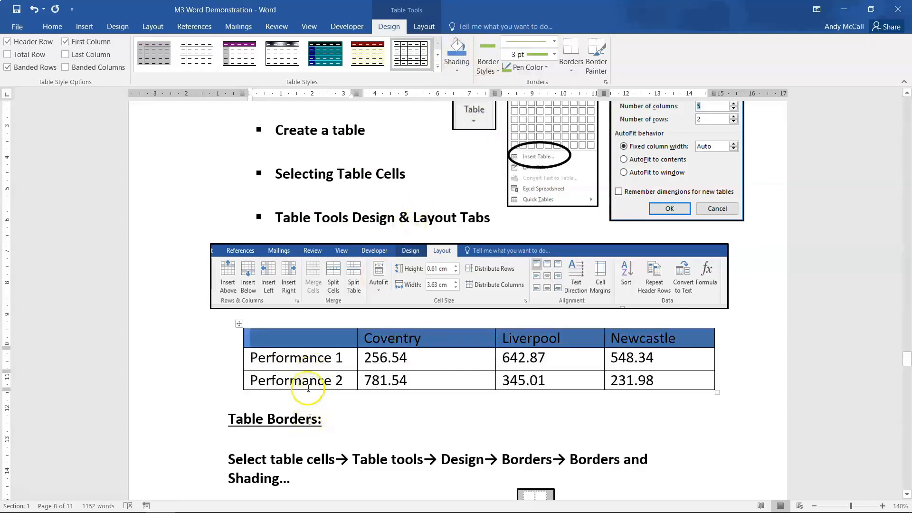
pyautogui.click(284, 361)
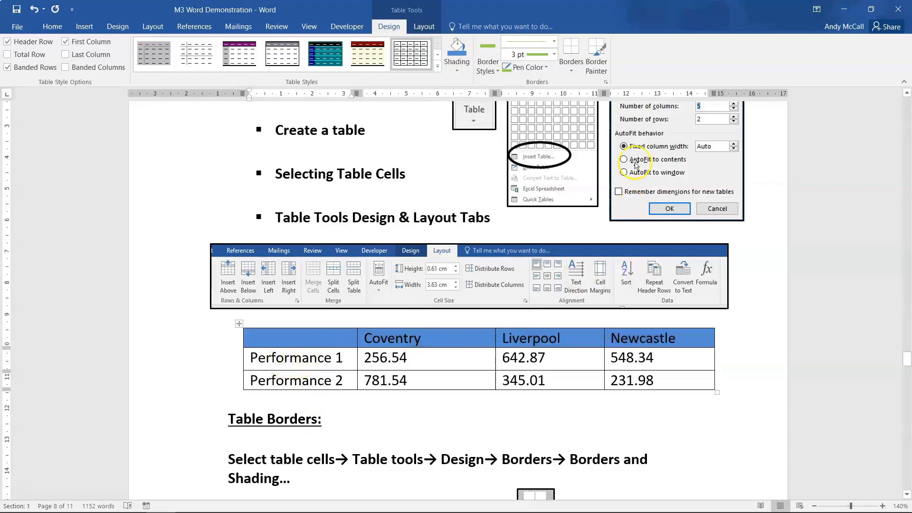
# Apply green 3 pt borders to all cells of the whole table through the Borders and Shading settings.
pyautogui.click(238, 324)
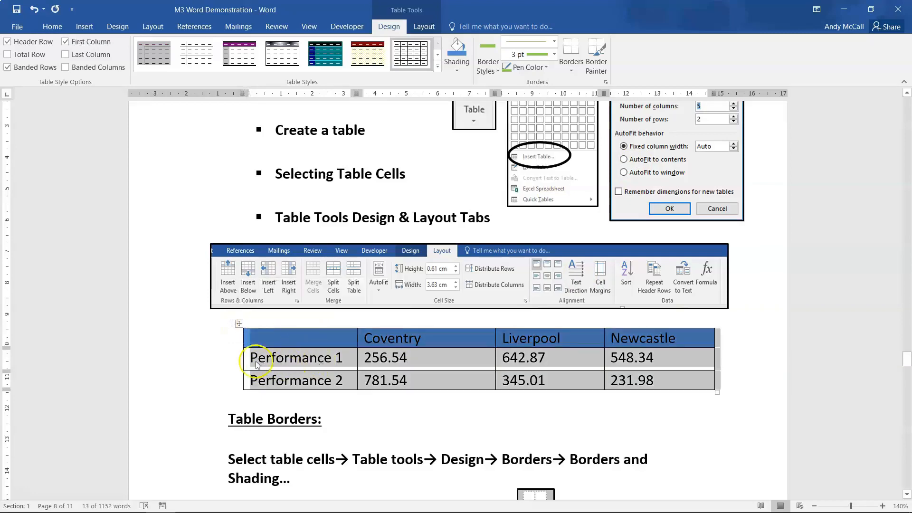
pyautogui.click(238, 325)
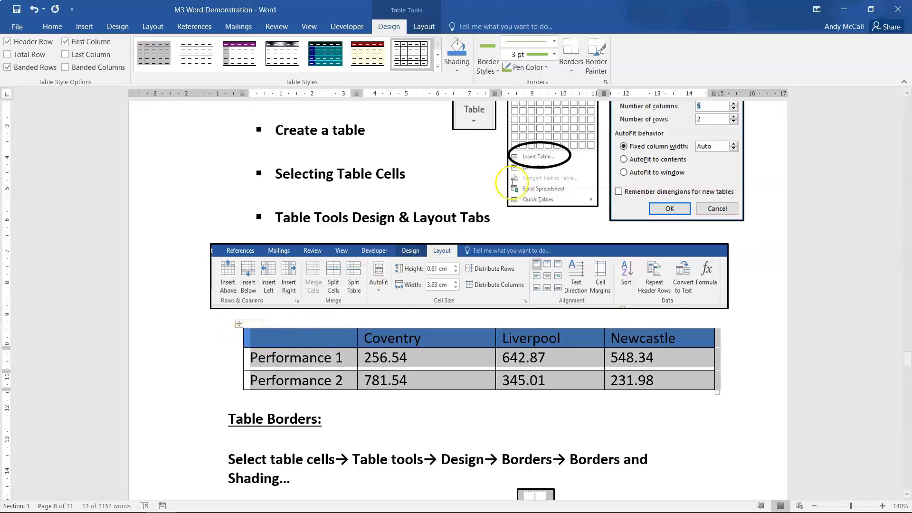
pyautogui.click(568, 69)
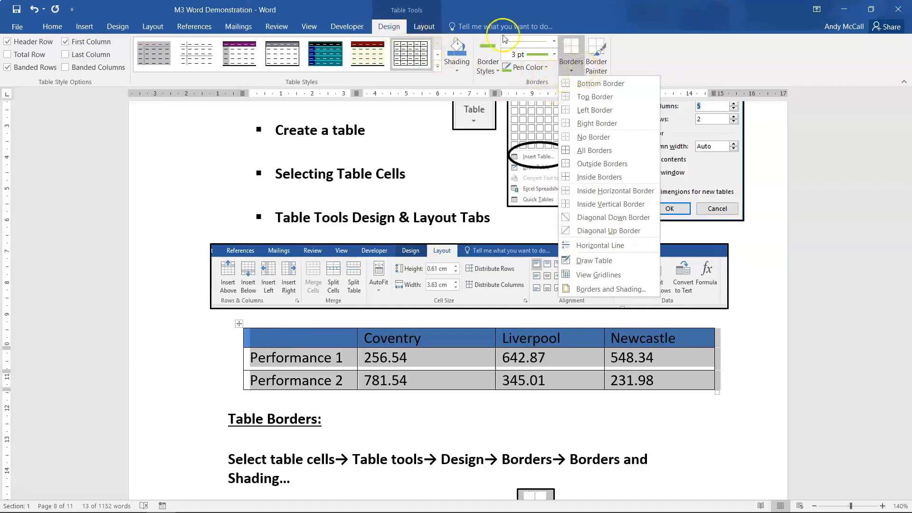
pyautogui.click(587, 291)
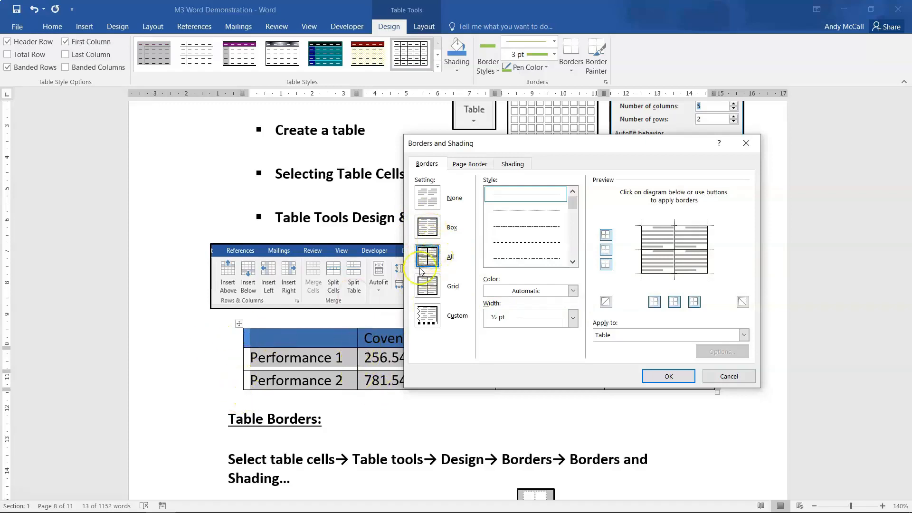
pyautogui.click(426, 224)
pyautogui.click(426, 263)
pyautogui.click(573, 290)
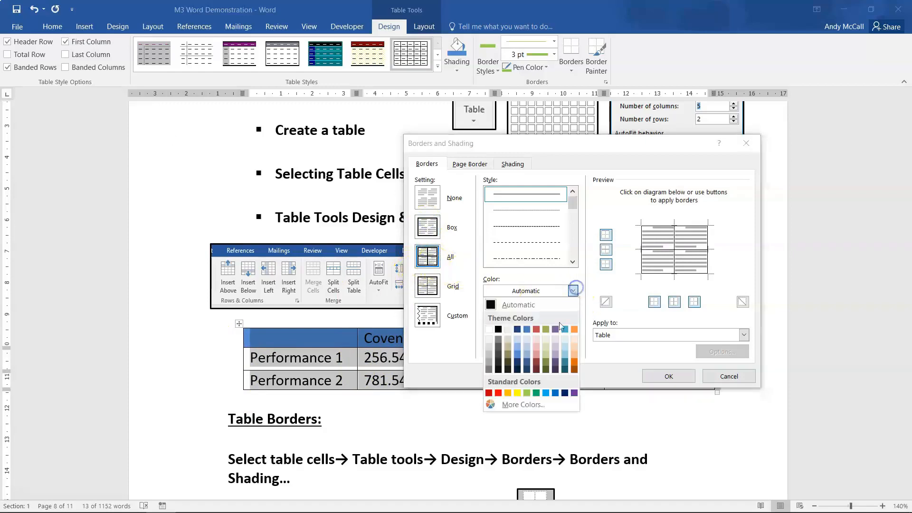
pyautogui.click(536, 393)
pyautogui.click(549, 316)
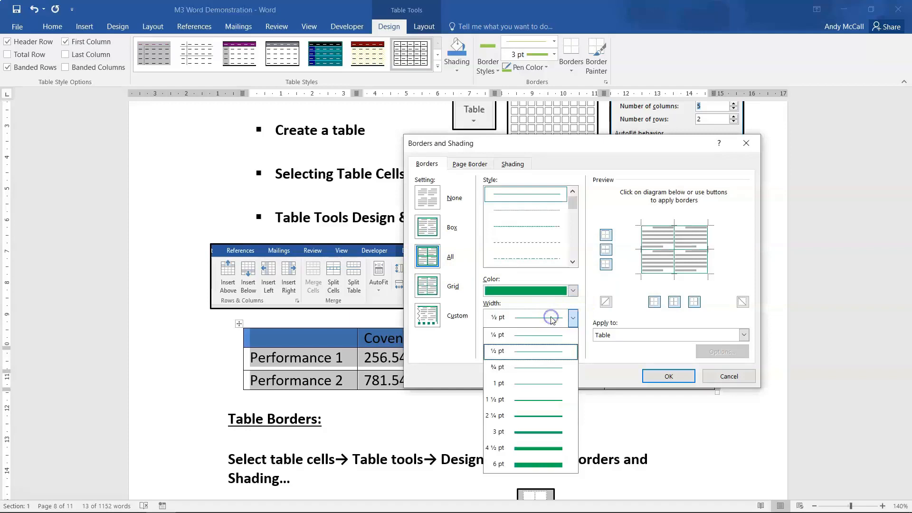
pyautogui.click(522, 432)
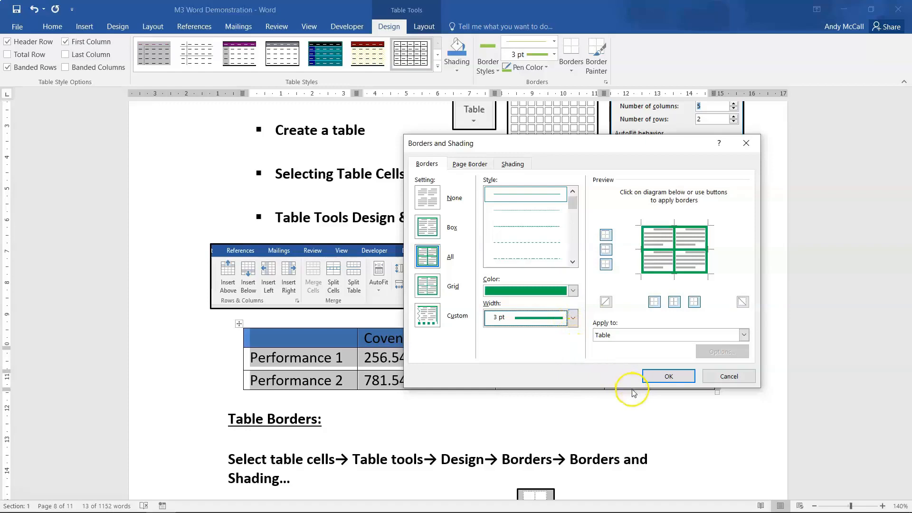
pyautogui.click(653, 378)
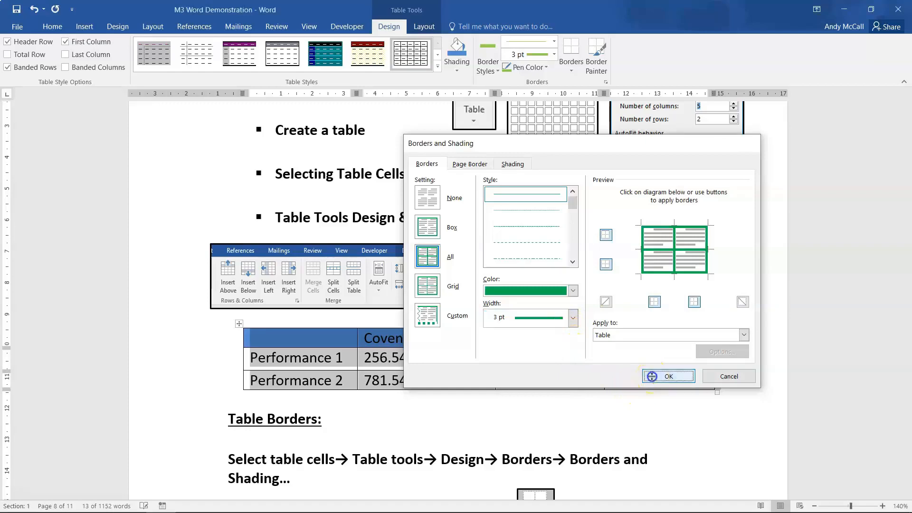
pyautogui.click(309, 390)
pyautogui.click(271, 343)
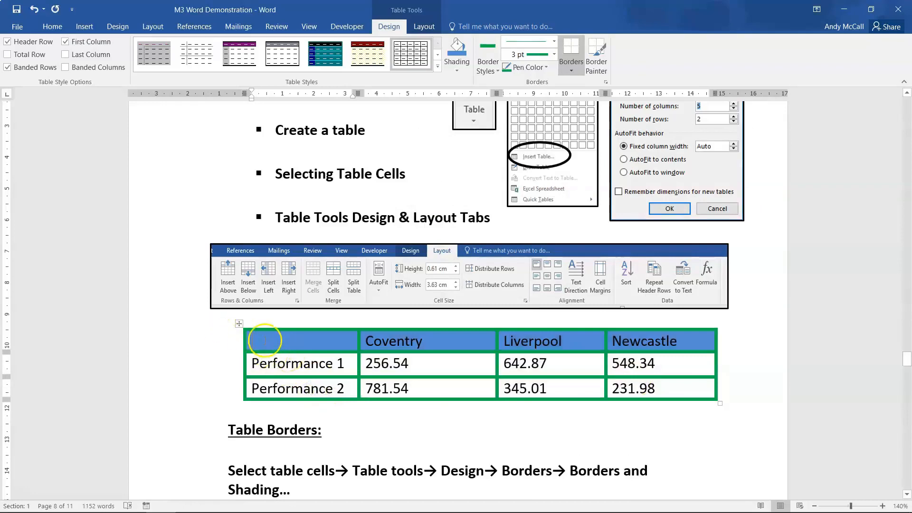
# Set the border colour of the whole table to red in the Borders and Shading settings.
pyautogui.click(239, 323)
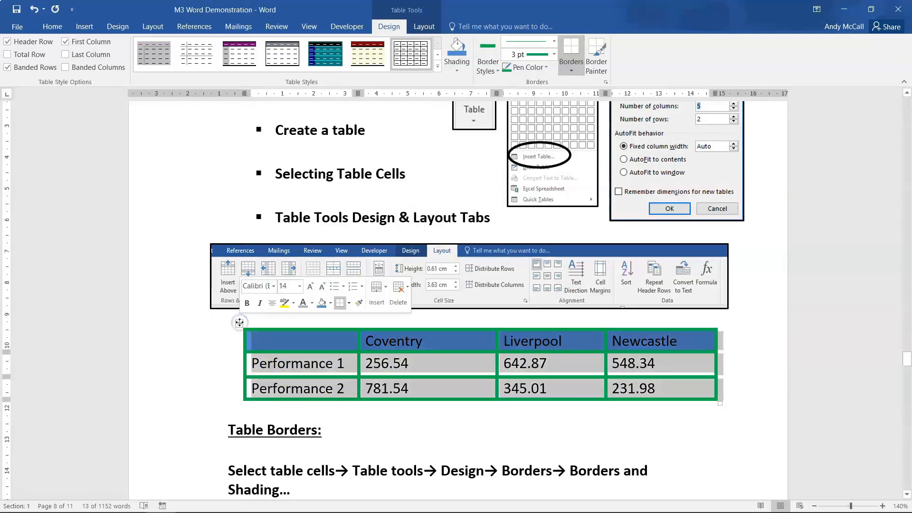
pyautogui.click(571, 70)
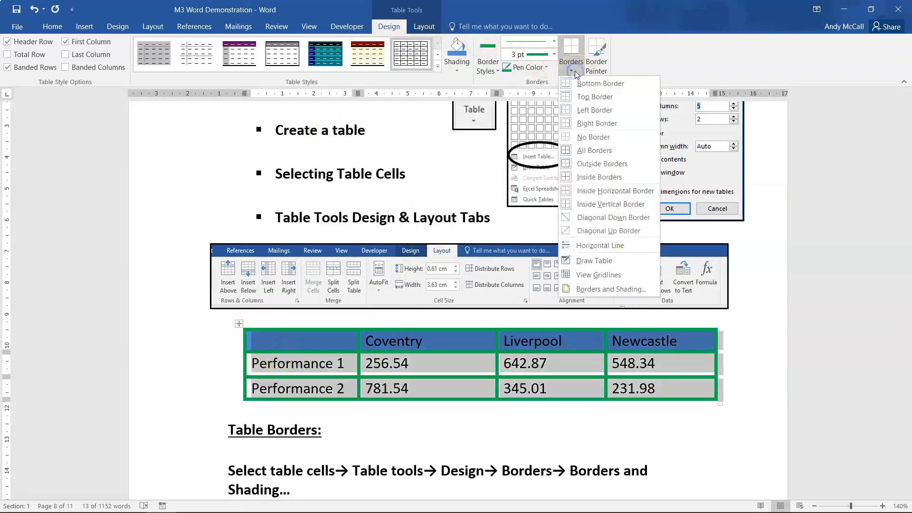
pyautogui.click(593, 290)
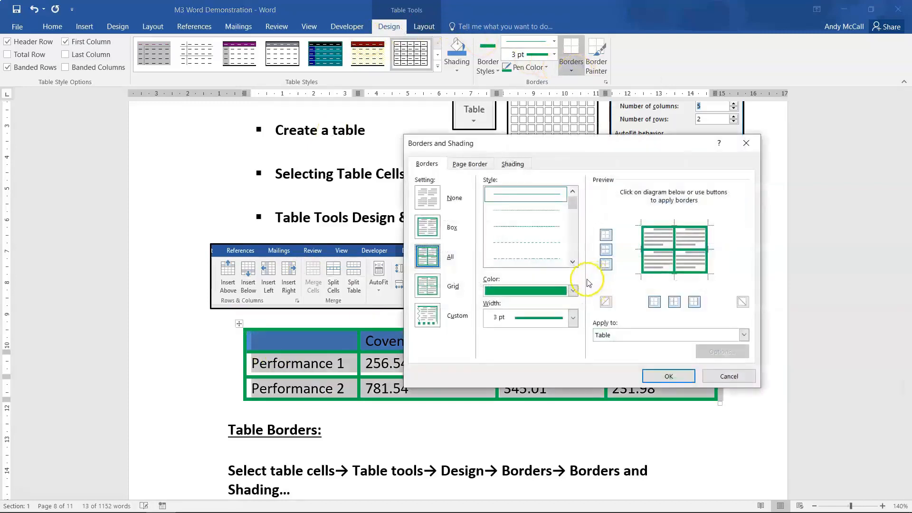
pyautogui.click(572, 291)
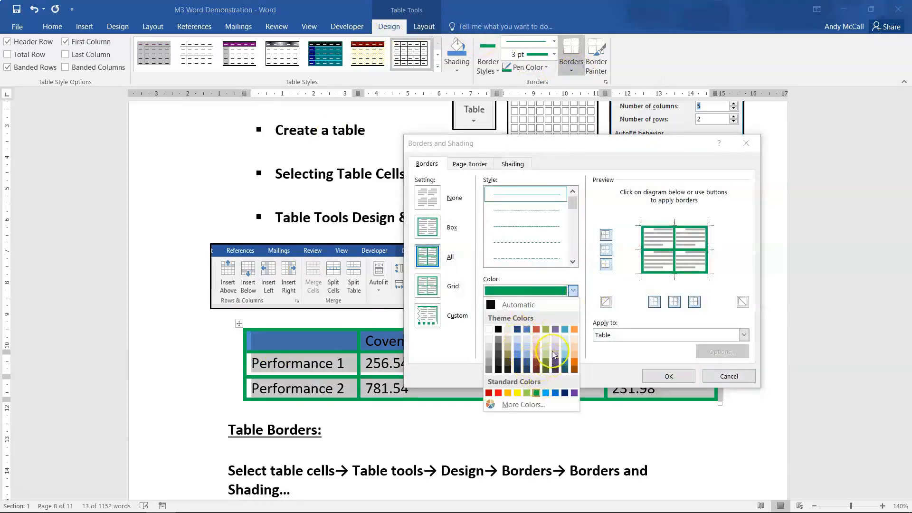
pyautogui.click(574, 356)
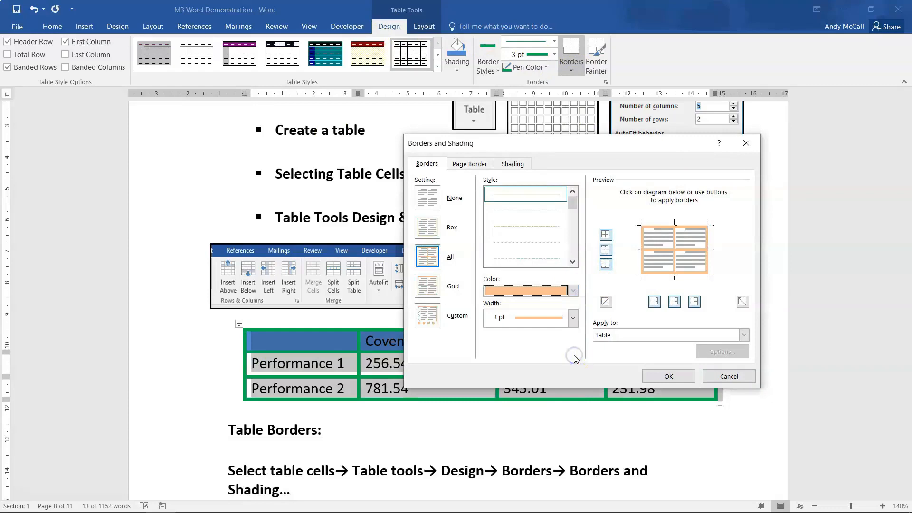
pyautogui.click(572, 291)
pyautogui.click(498, 393)
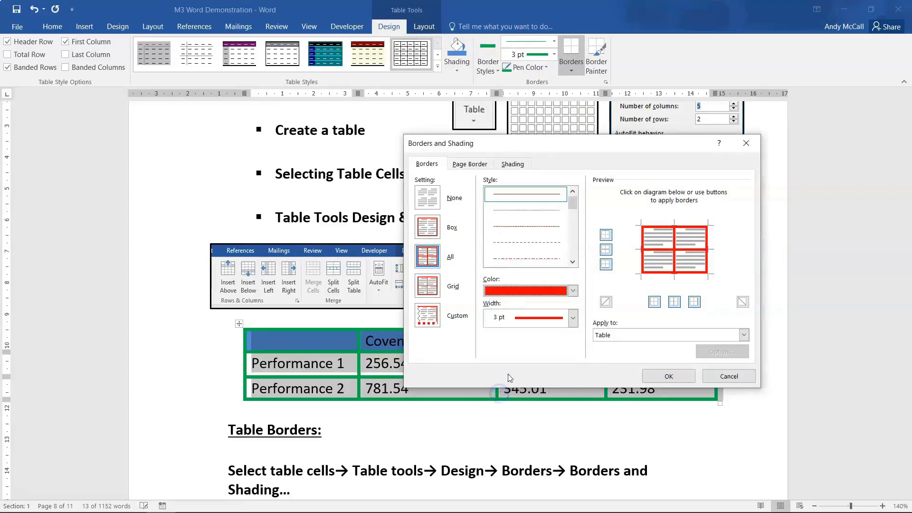
# Choose the fine dashed line style at ½ pt for all the table's borders, apply it and clear the selection.
pyautogui.click(572, 317)
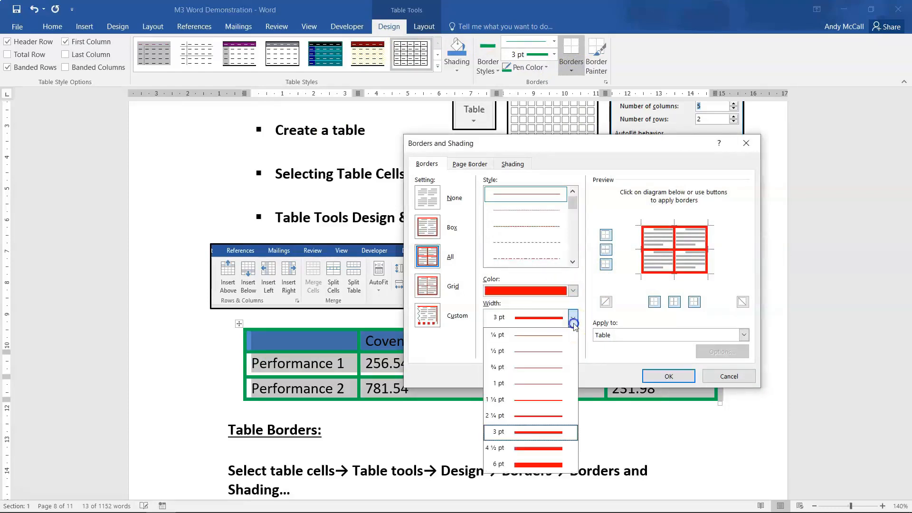
pyautogui.click(515, 416)
pyautogui.click(520, 227)
pyautogui.click(657, 376)
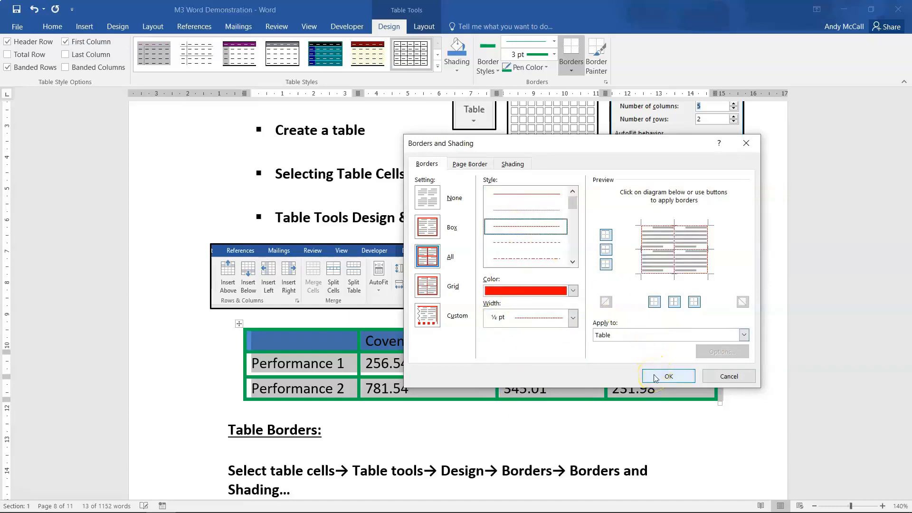
pyautogui.click(496, 430)
pyautogui.click(269, 338)
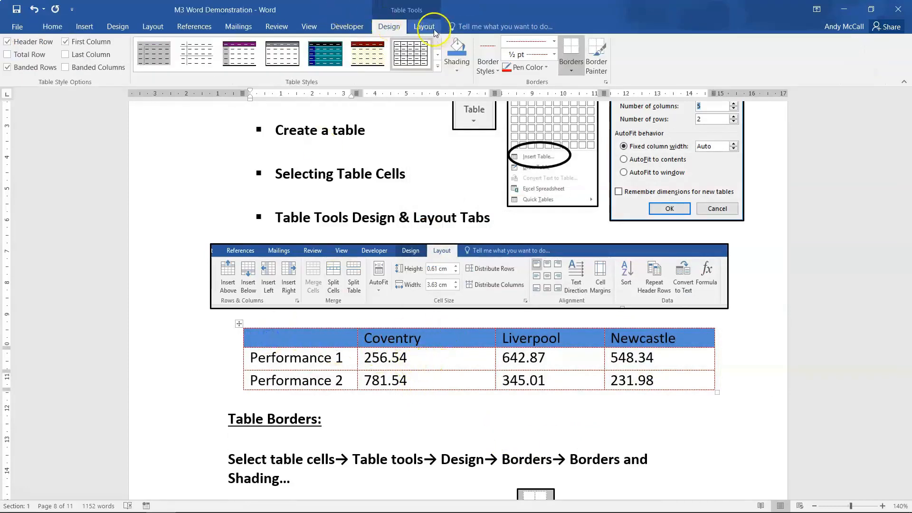
# Move the cursor out of the table and back into its first cell, and select the whole table.
pyautogui.click(415, 316)
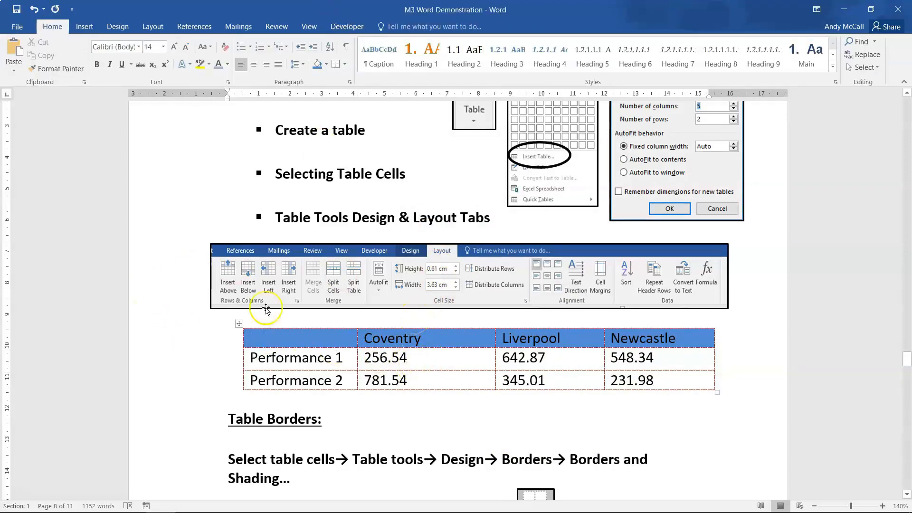
pyautogui.click(284, 337)
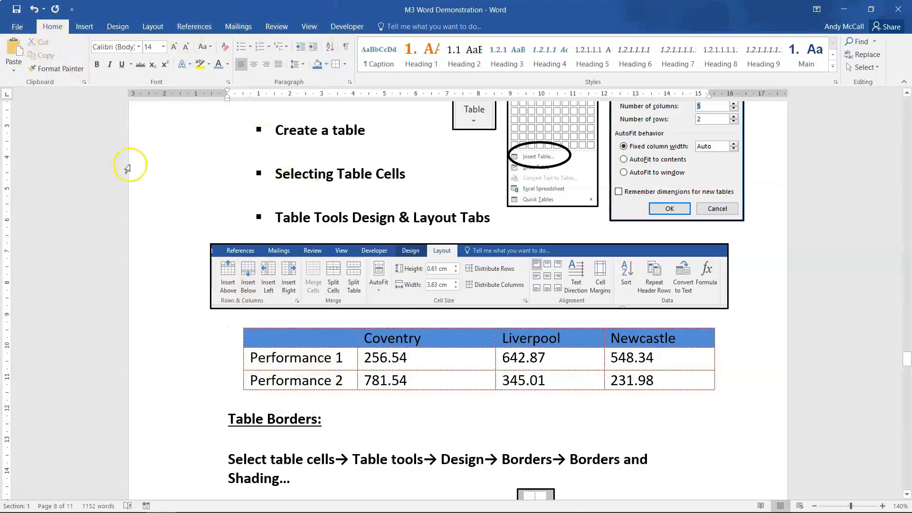
pyautogui.click(252, 337)
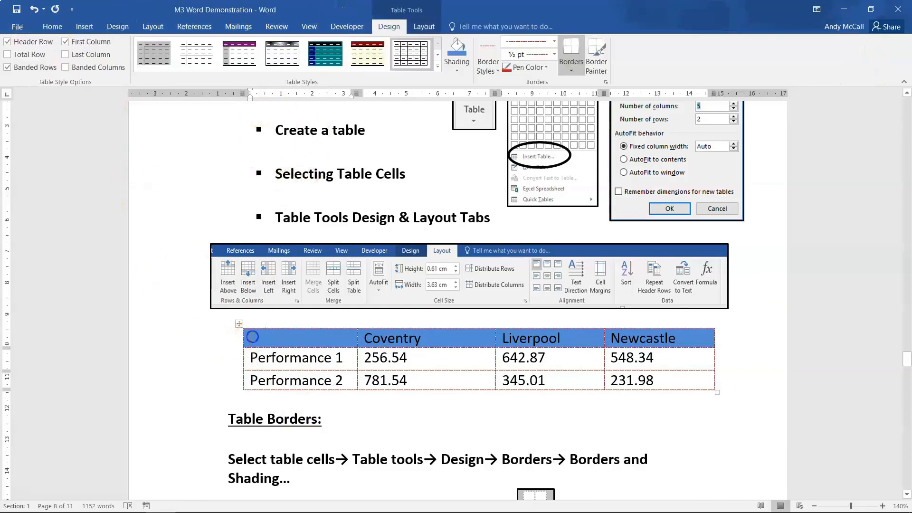
pyautogui.click(239, 324)
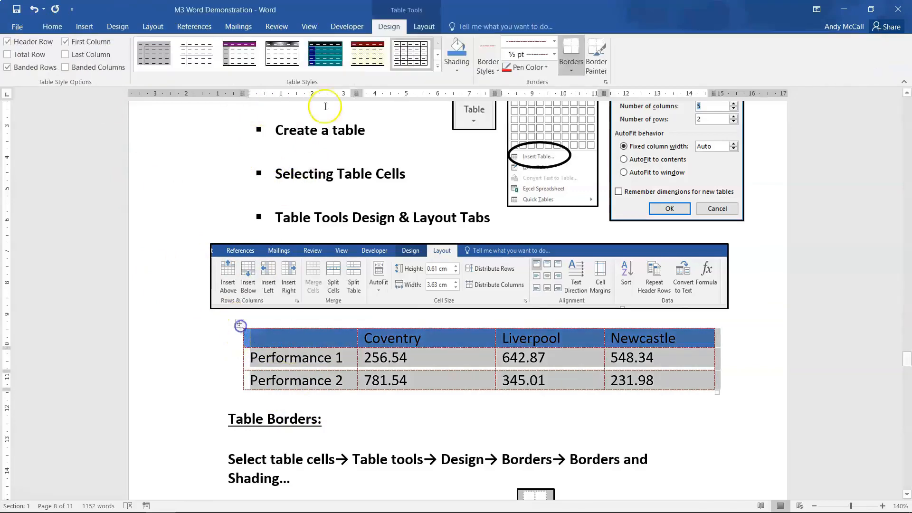
pyautogui.scroll(-5, 376, 193)
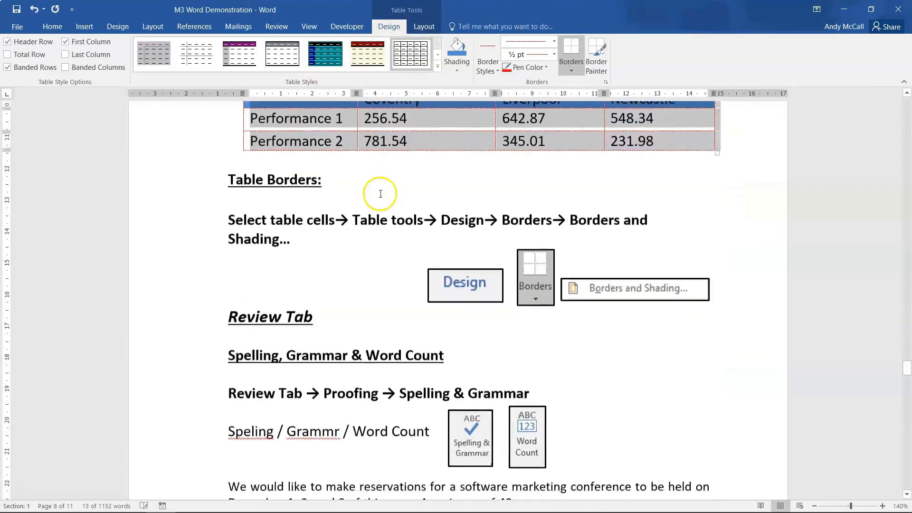